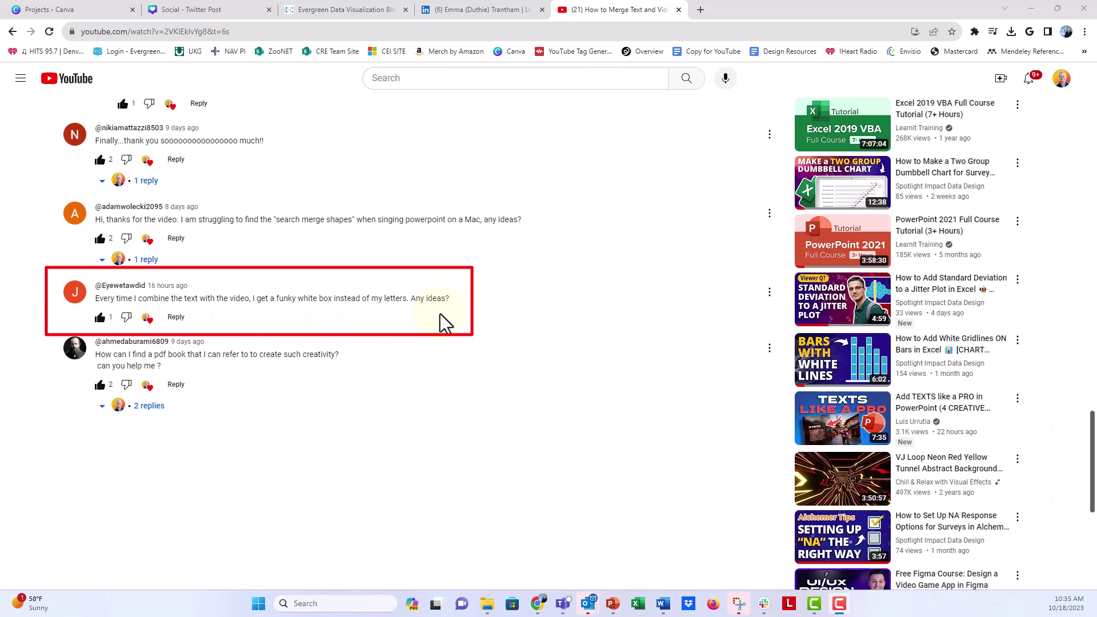
Switch from the YouTube comments to the PowerPoint presentation showing the PLANET EARTH slide.
left_click(612, 604)
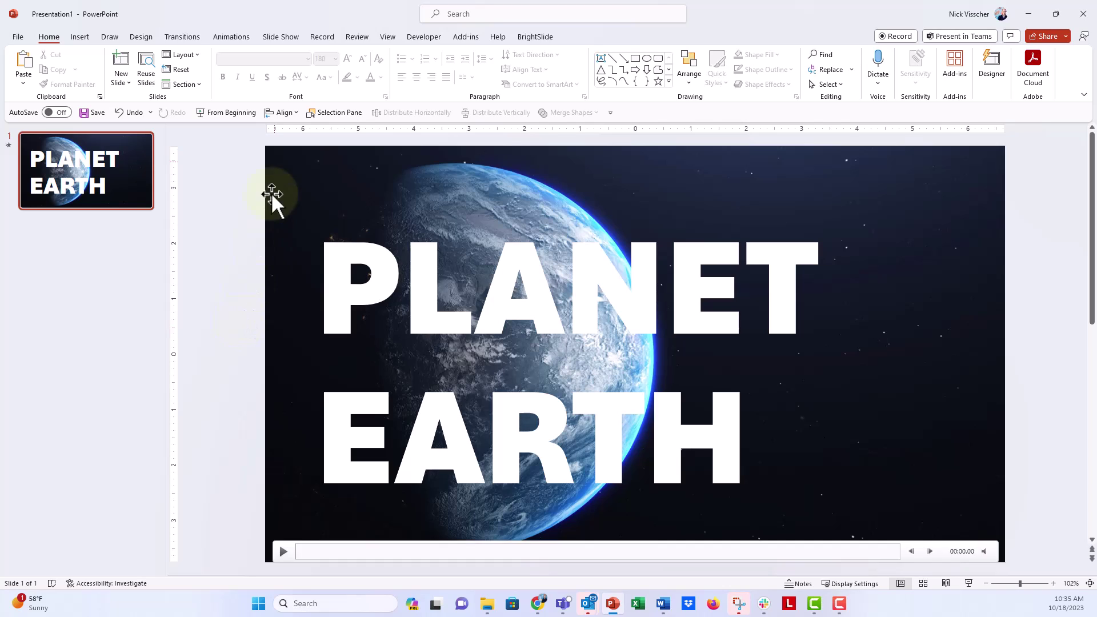
Confirm the Earth background is a separate video and EARTH is Aptos Black 180, then open command search.
left_click(279, 162)
mouse_move(279, 172)
left_mouse_down()
mouse_move(309, 214)
mouse_move(277, 177)
left_mouse_up()
left_click(349, 288)
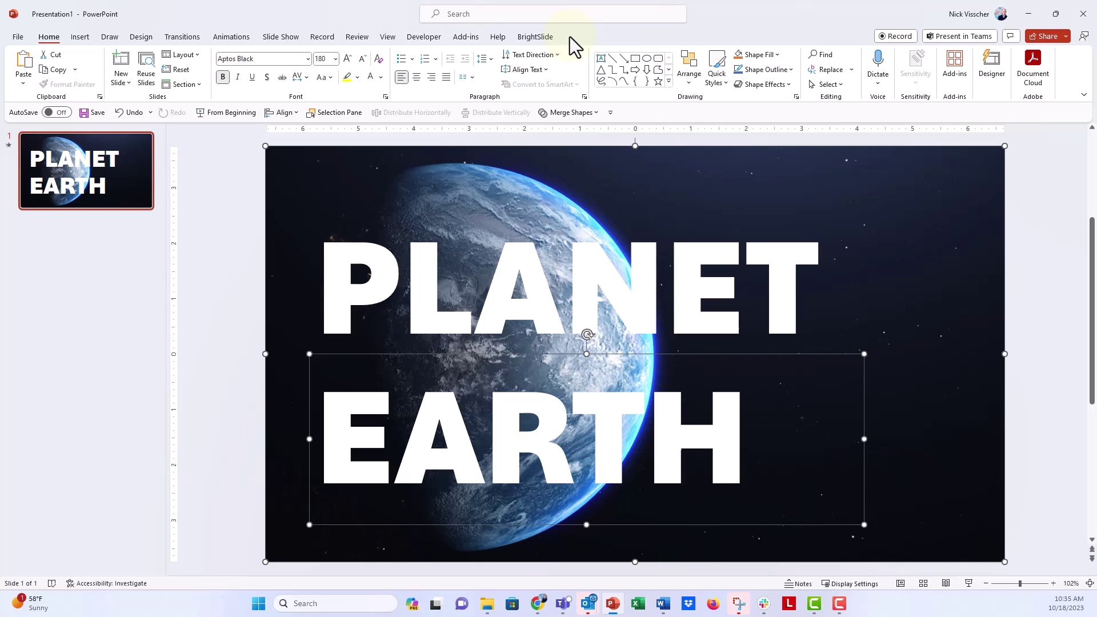
left_click(462, 13)
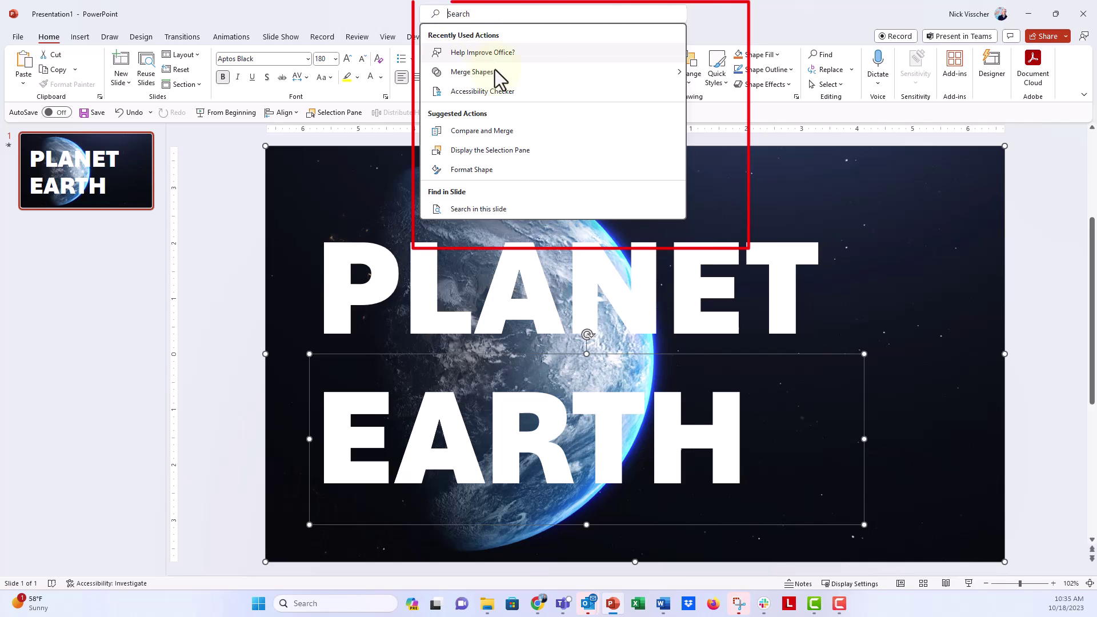
Add Merge Shapes from the search results to the Quick Access Toolbar.
mouse_move(498, 75)
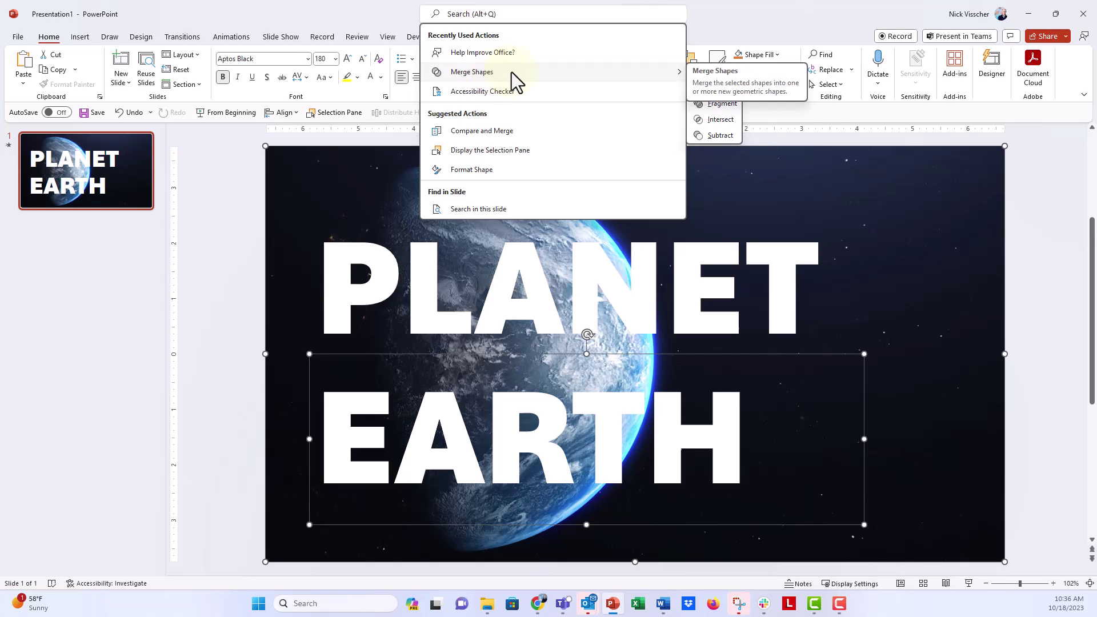
right_click(512, 72)
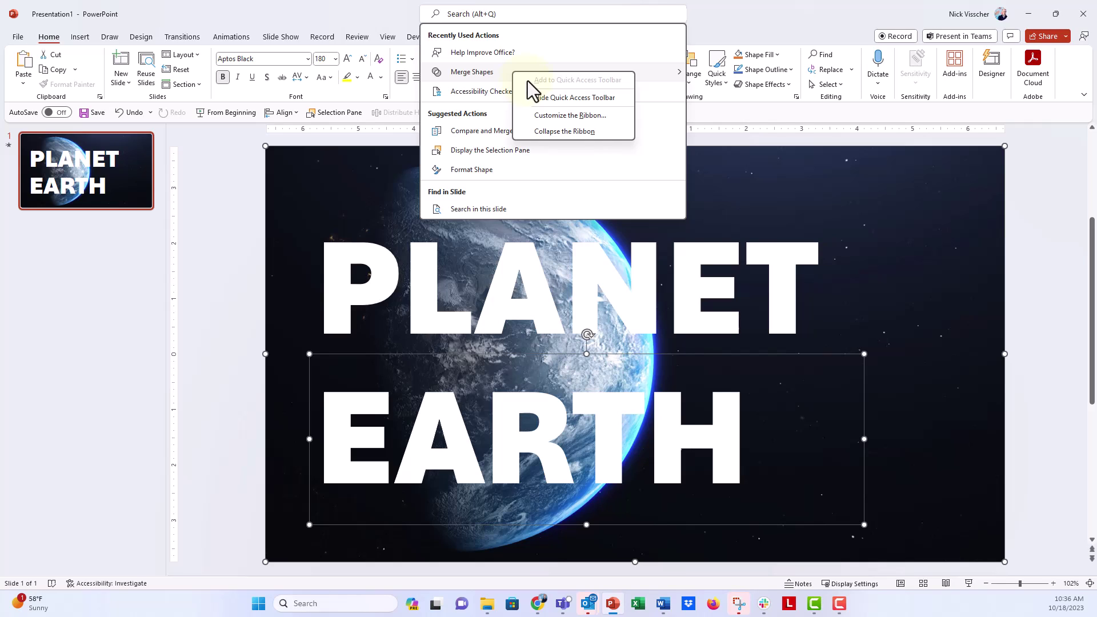
left_click(694, 112)
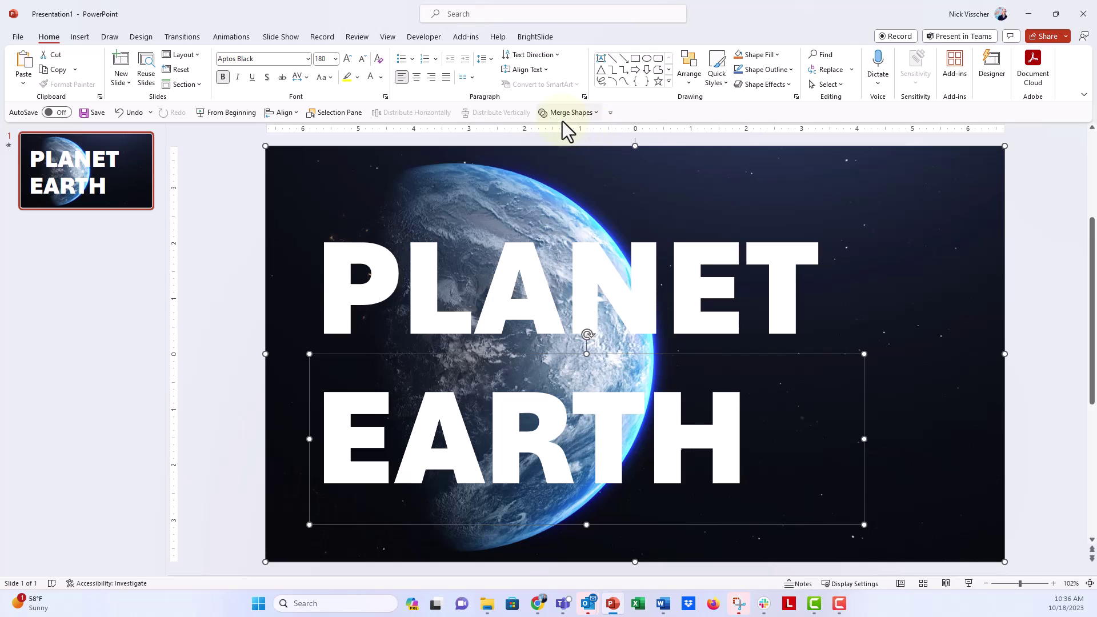
left_click(245, 244)
left_click(292, 215)
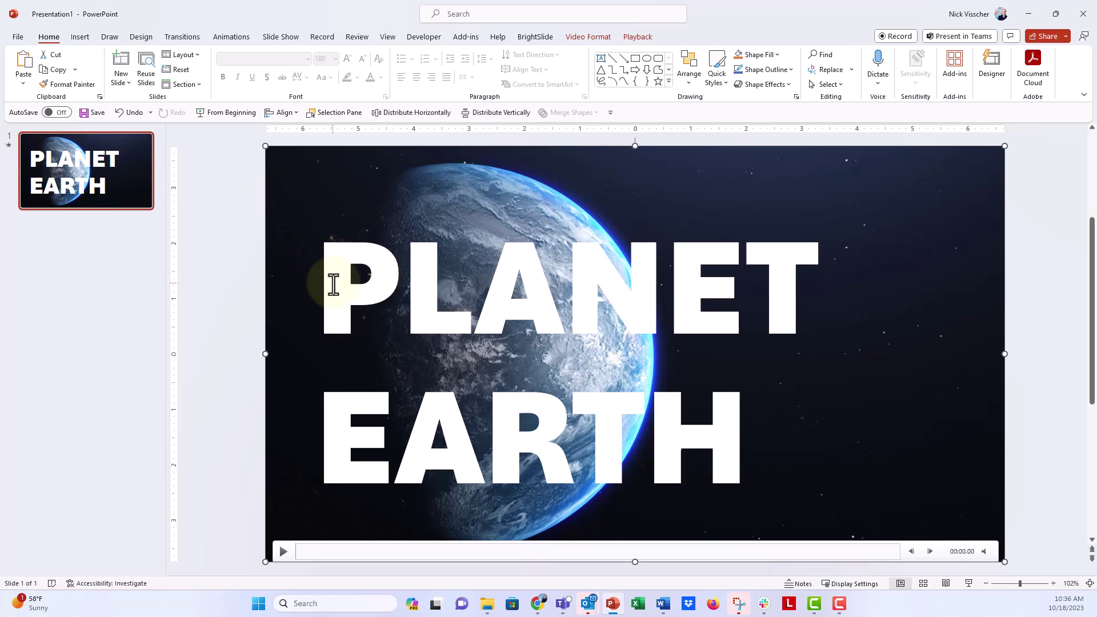
key("Tab")
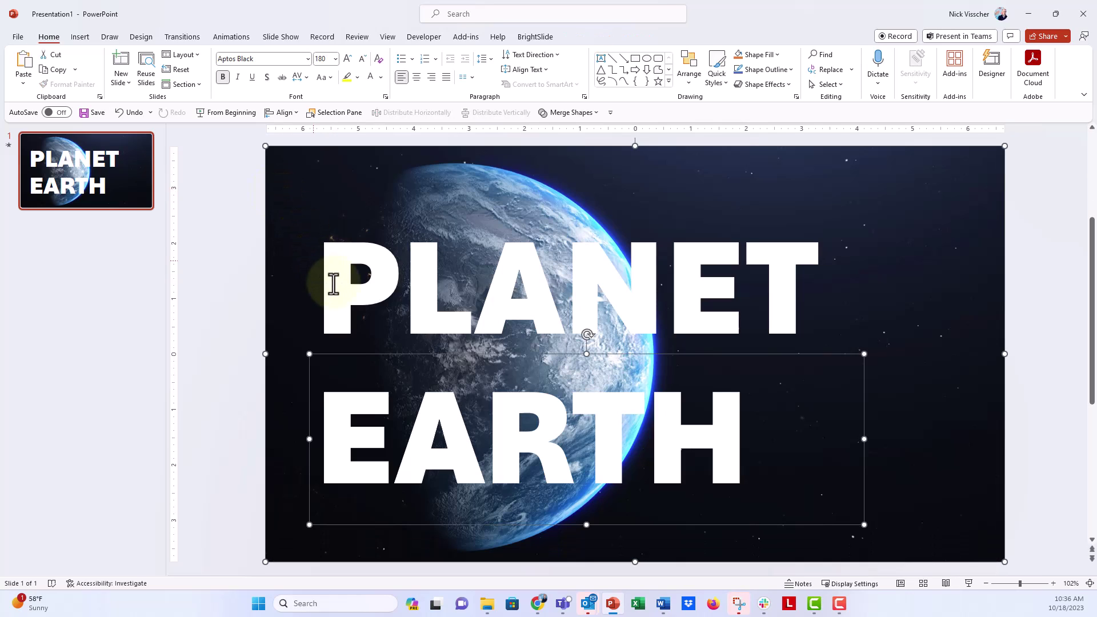
left_click(595, 113)
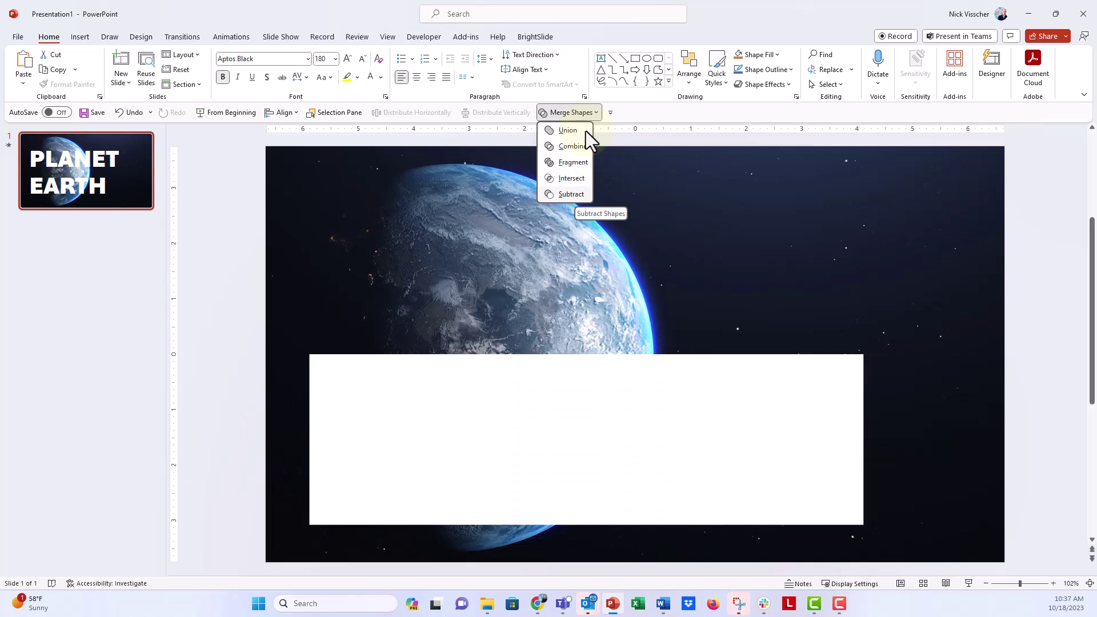
left_click(229, 224)
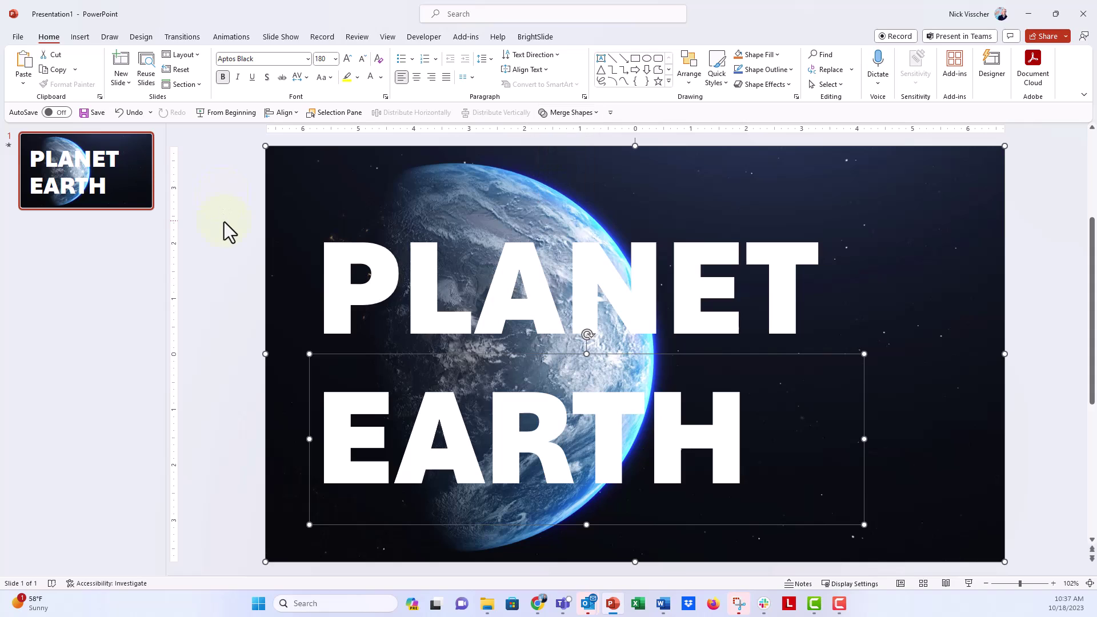
Stretch the EARTH text box's top edge upward so its frame also encloses PLANET.
left_click(334, 409)
left_click_drag(336, 410, 796, 424)
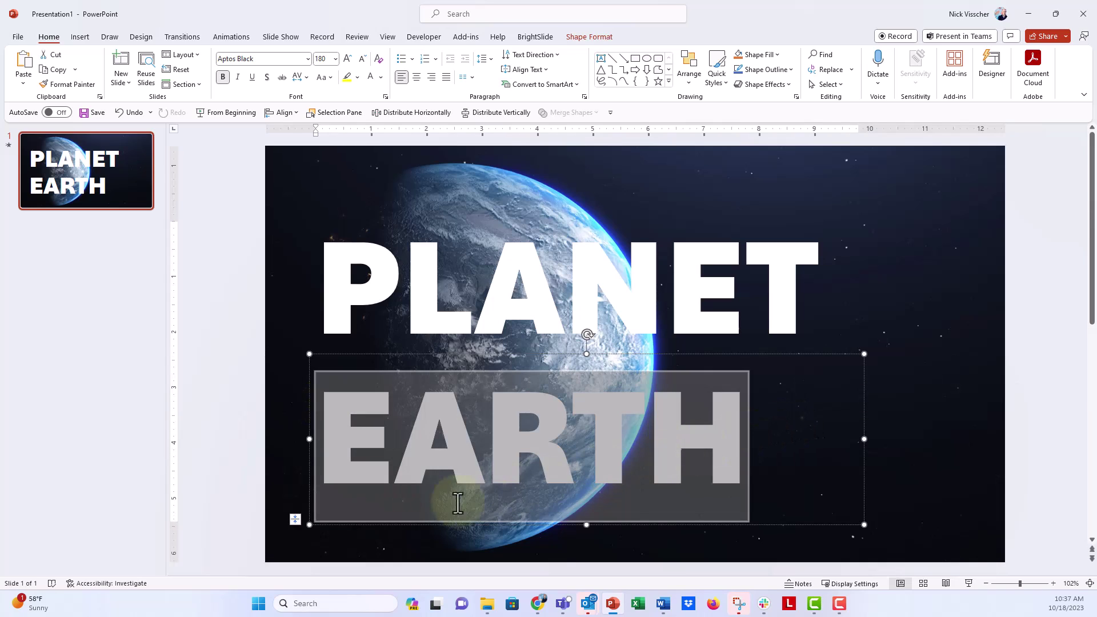
left_click(313, 535)
left_click(348, 453)
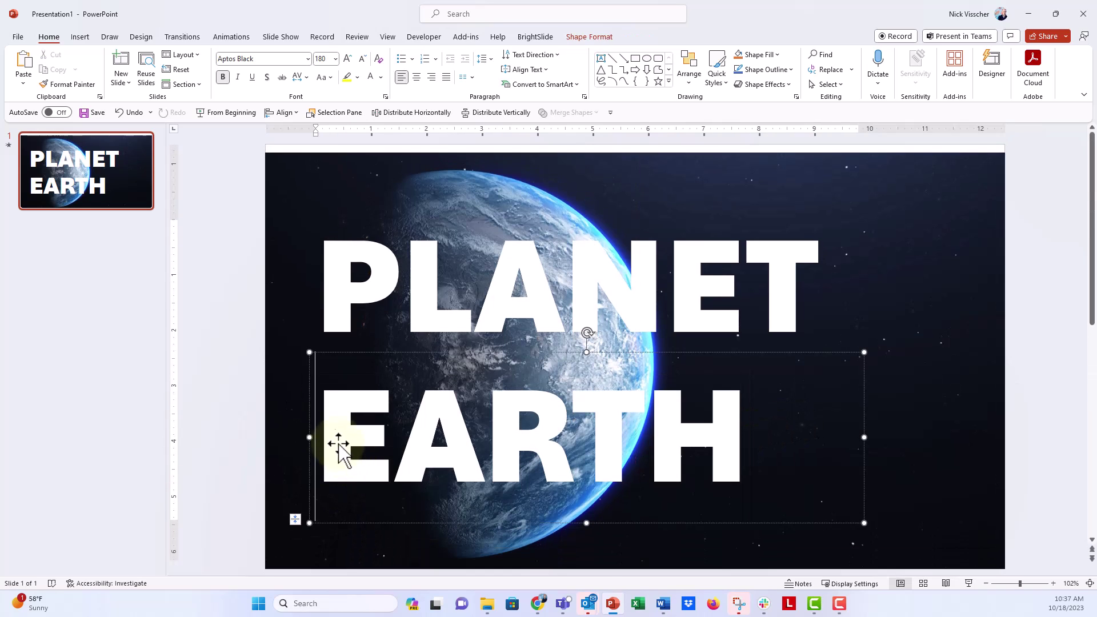
left_click(308, 407)
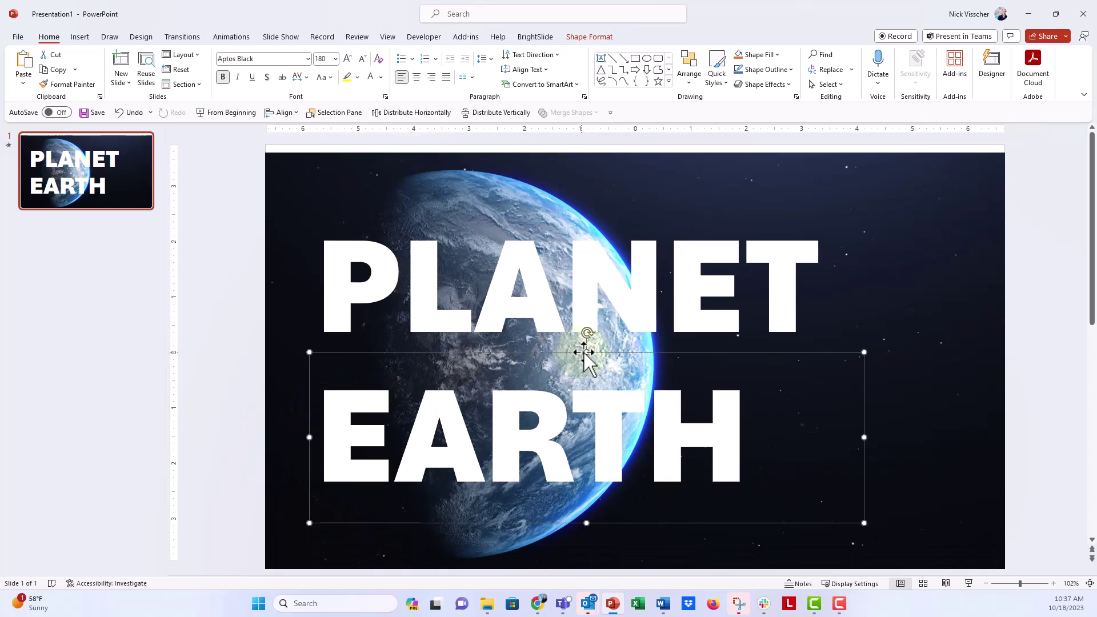
left_click_drag(585, 350, 564, 197)
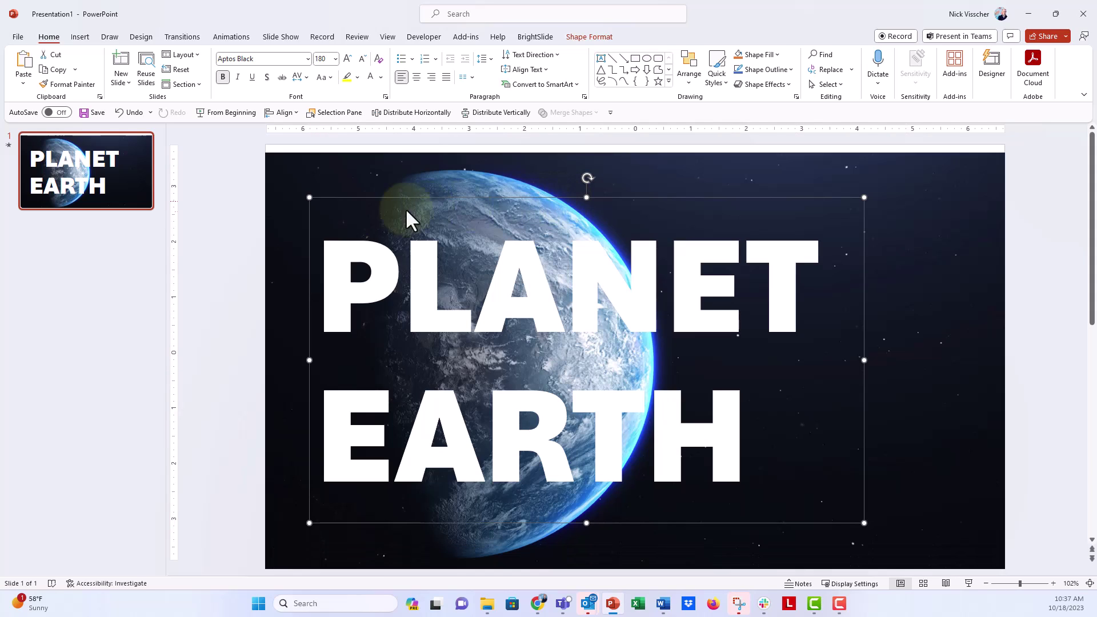
left_click(217, 224)
left_click(270, 172)
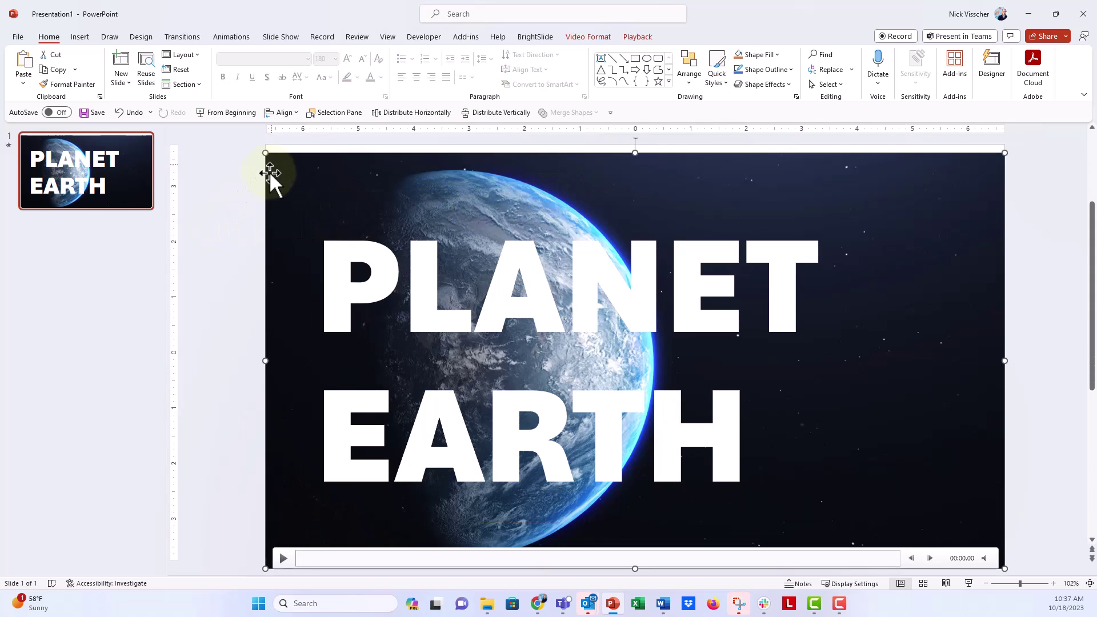
left_click(332, 279)
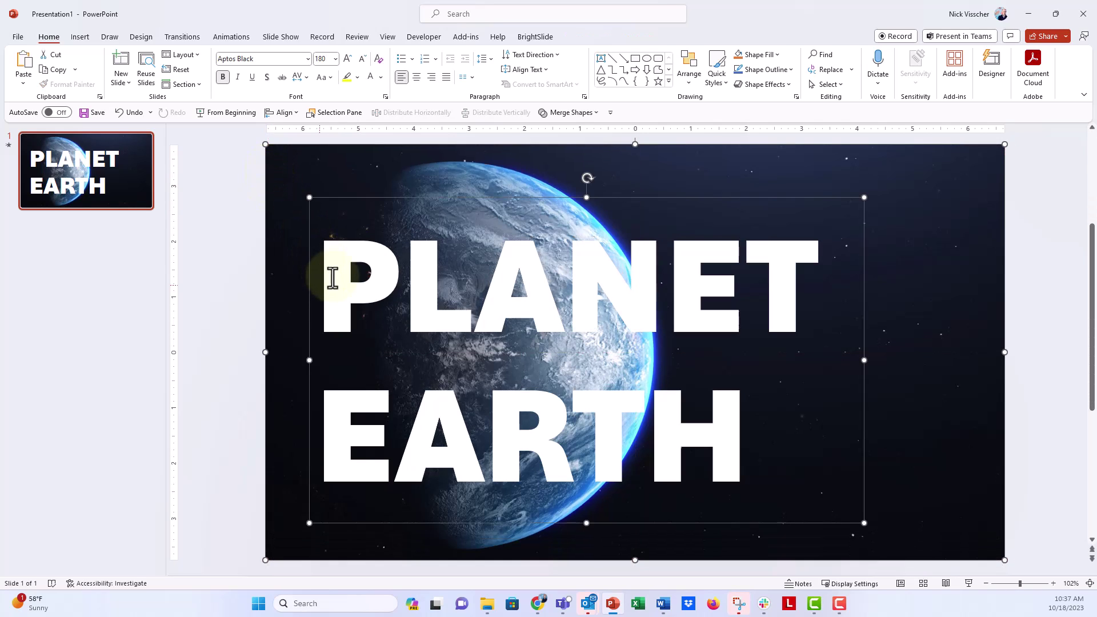
left_click(597, 114)
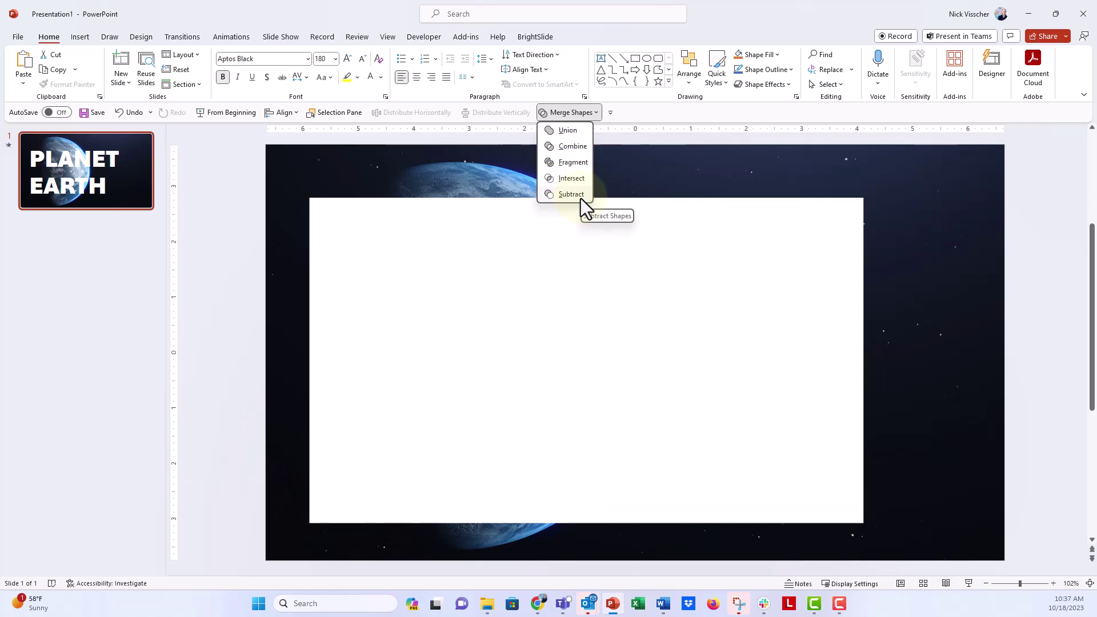
left_click(240, 208)
left_click(241, 206)
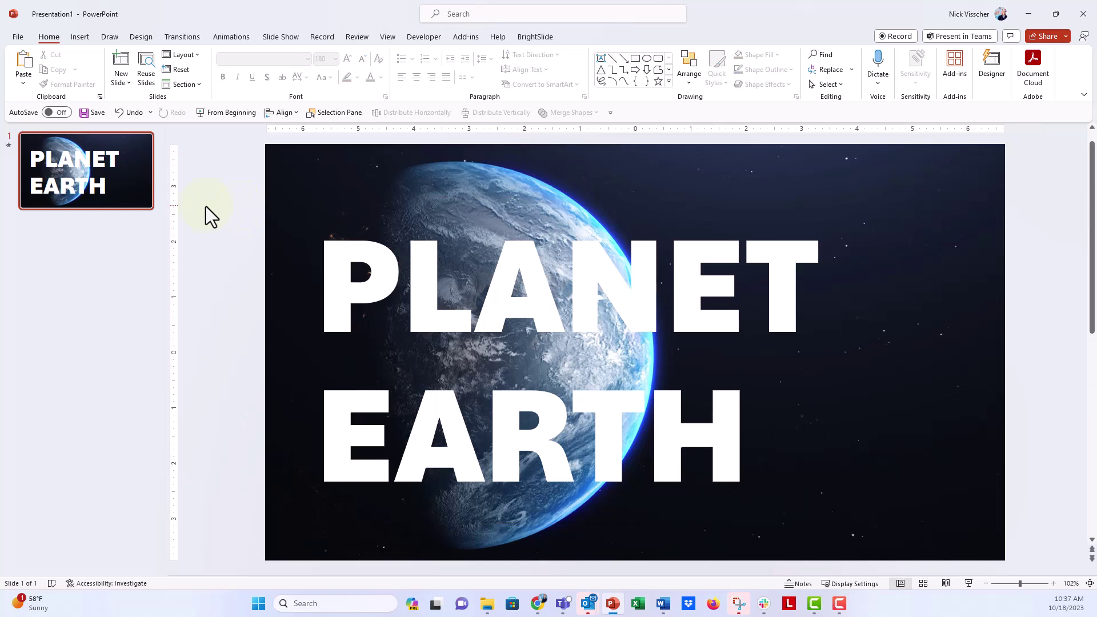
Insert a new title slide after slide 1.
left_click(142, 214)
left_click(125, 85)
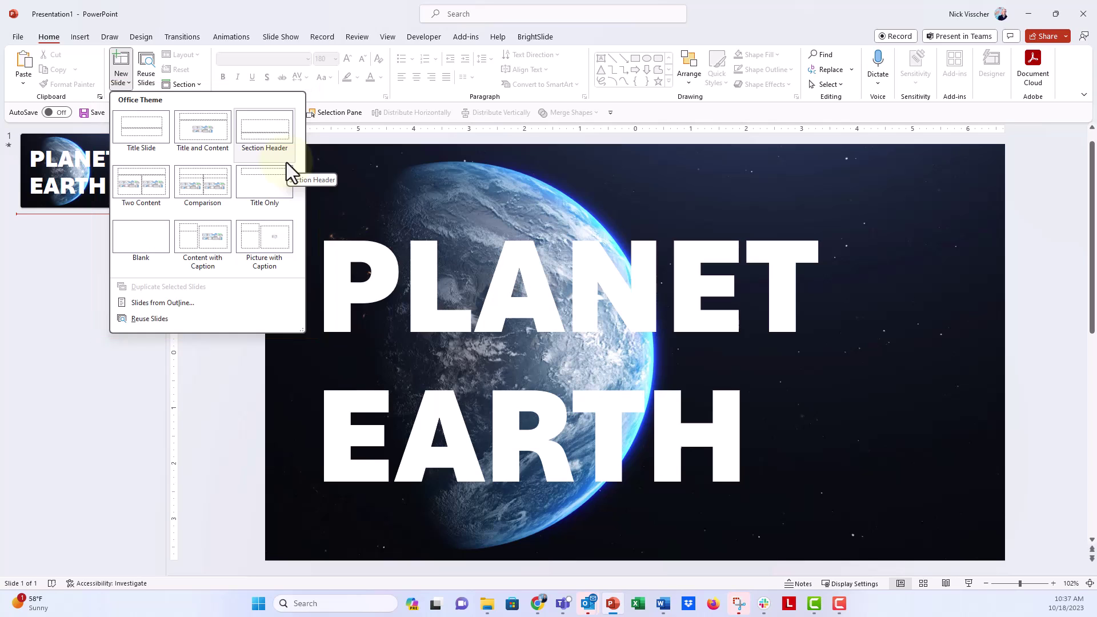
key("Escape")
key("ctrl+z")
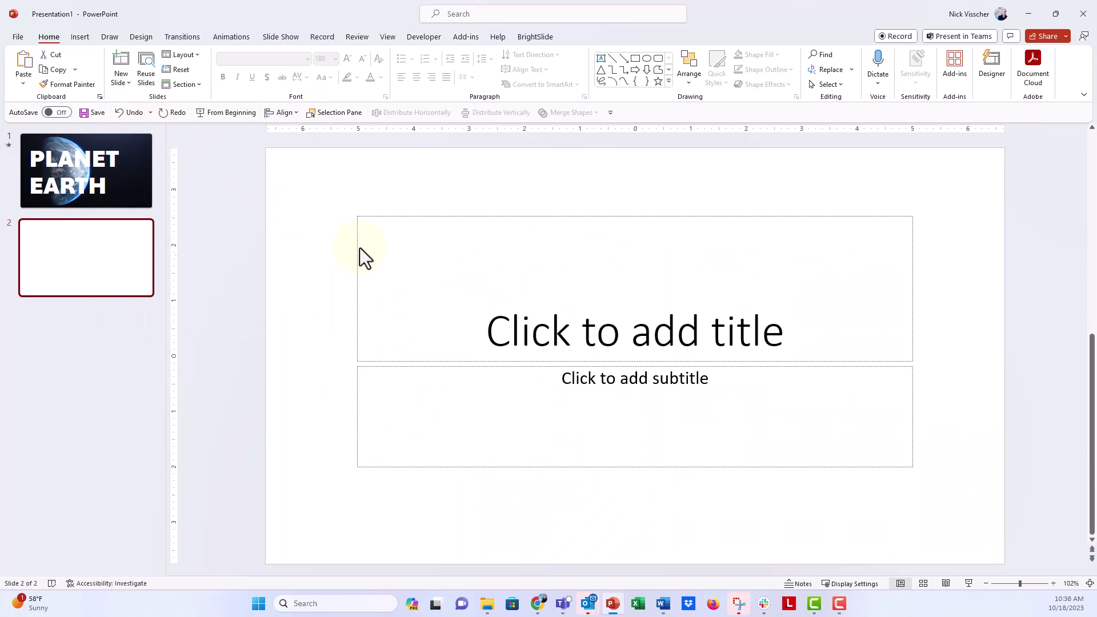
Enter PLANET EARTH as the new slide's title and select the title box.
left_click(491, 326)
type("P")
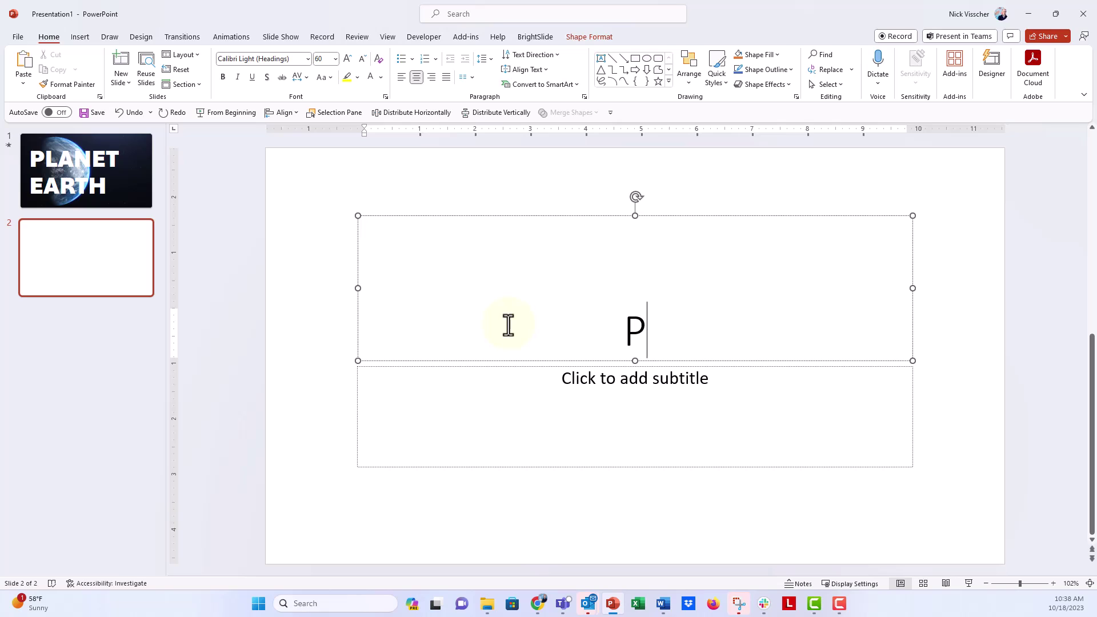
type("LANET")
key("BackSpace")
type("NE")
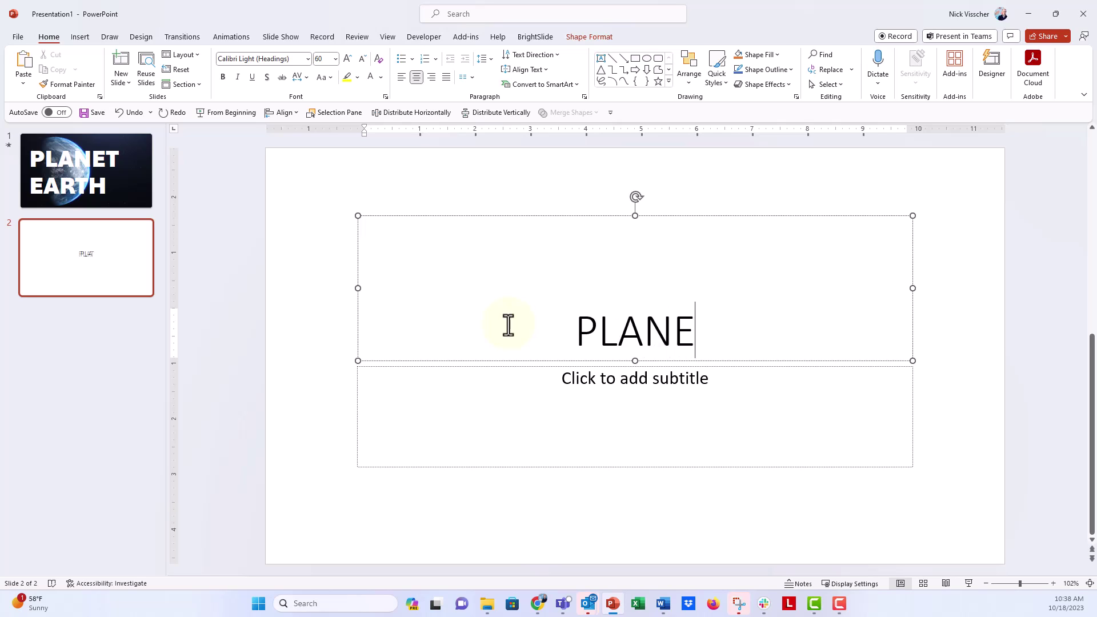
type("T EARTH")
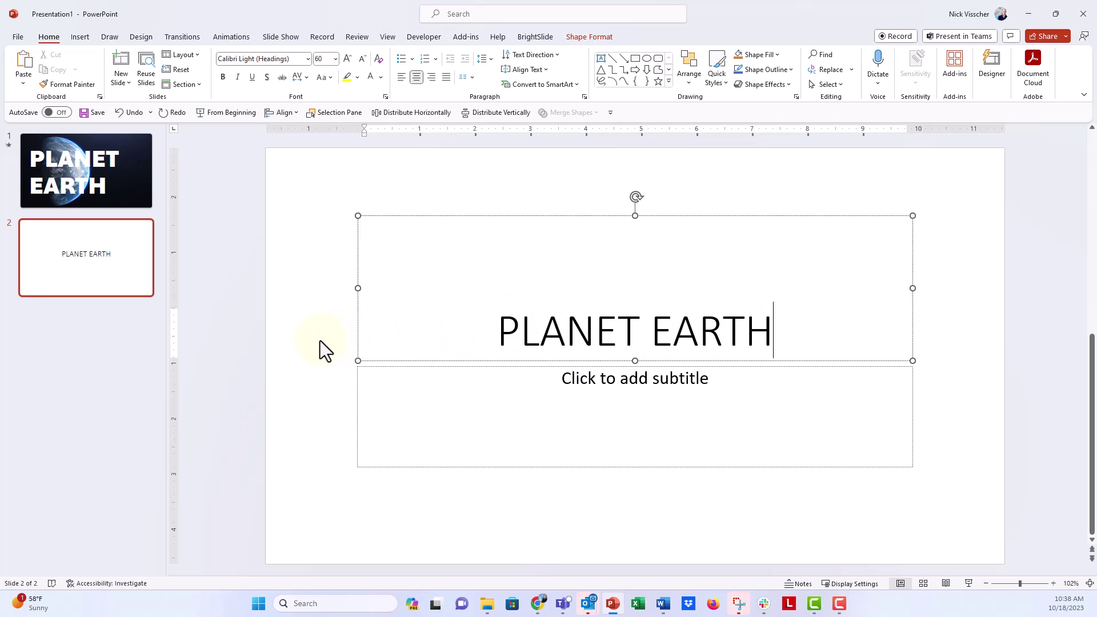
left_click(320, 341)
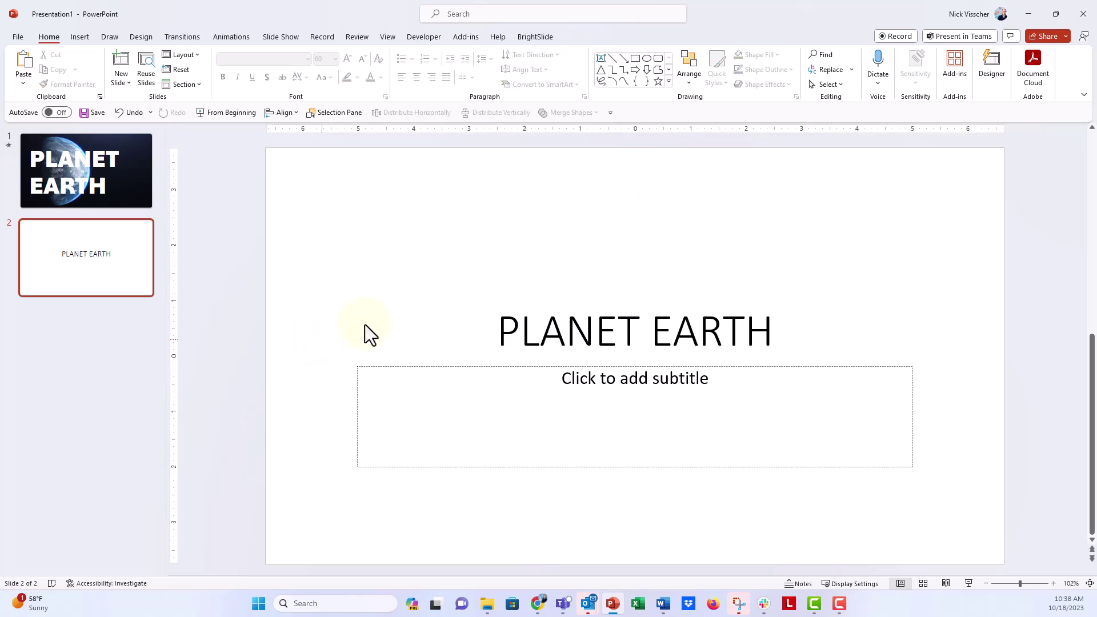
left_click(496, 331)
left_click(444, 216)
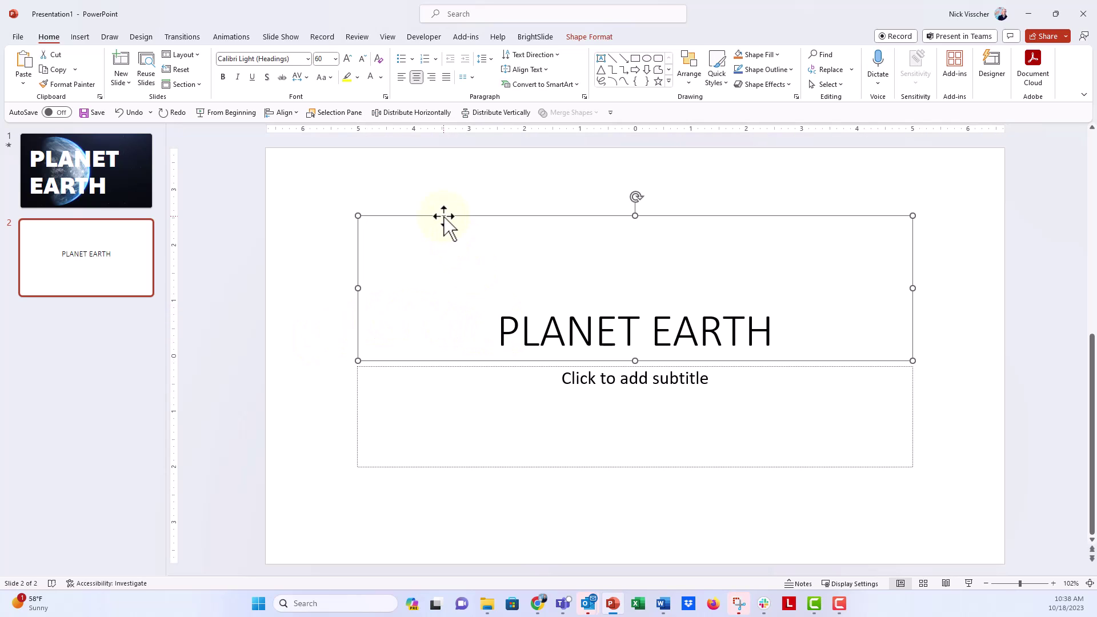
Delete slide 1's PLANET EARTH title and its leftover empty placeholder.
left_click(127, 198)
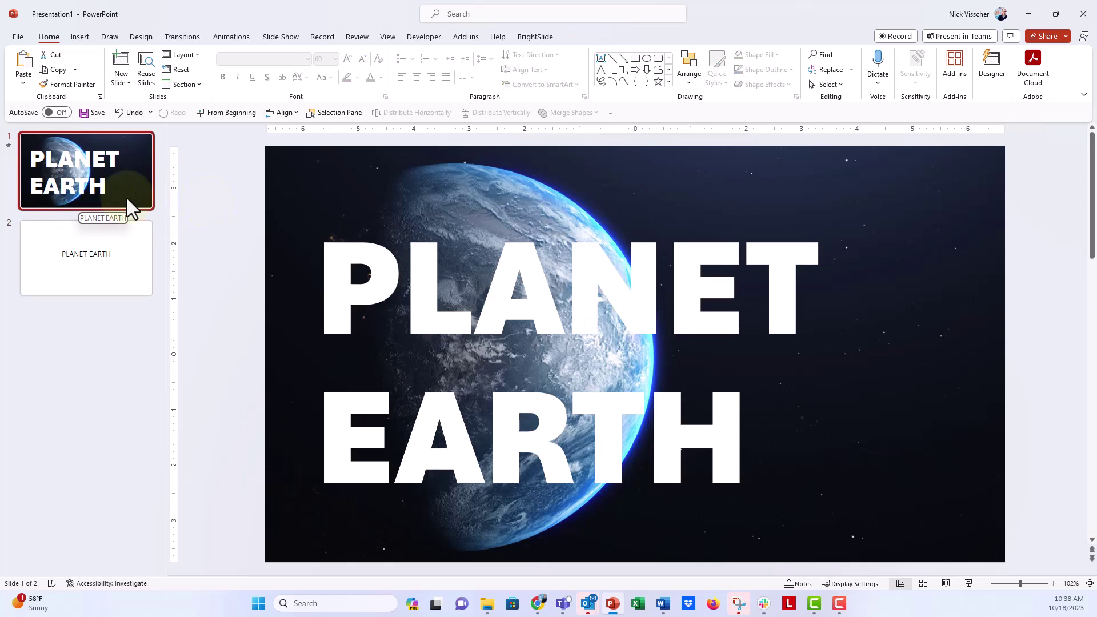
left_click(309, 277)
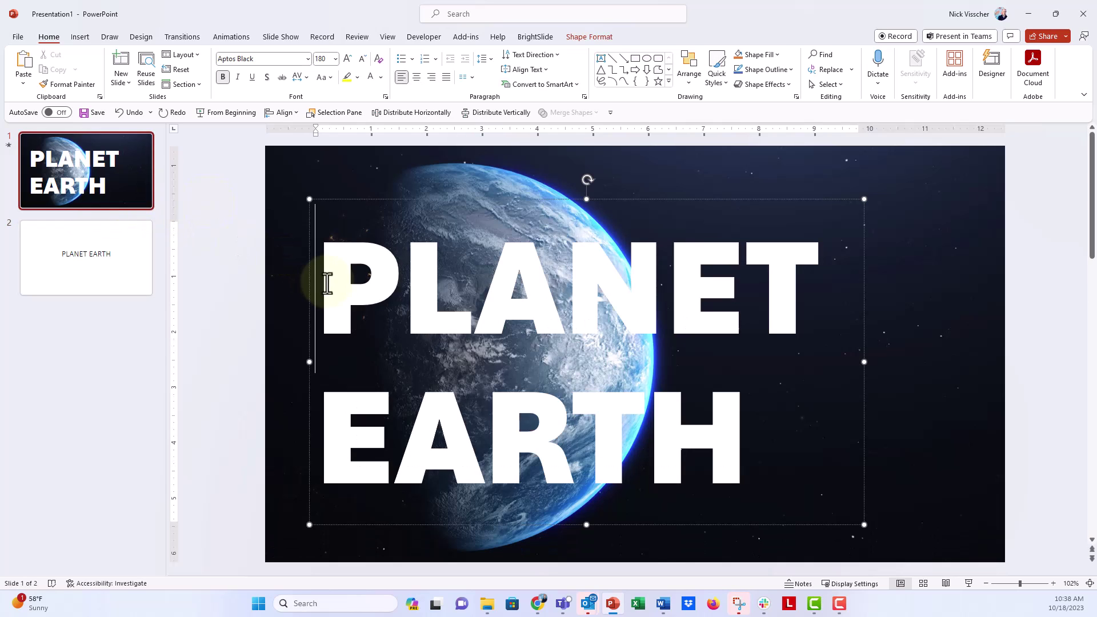
left_click(309, 277)
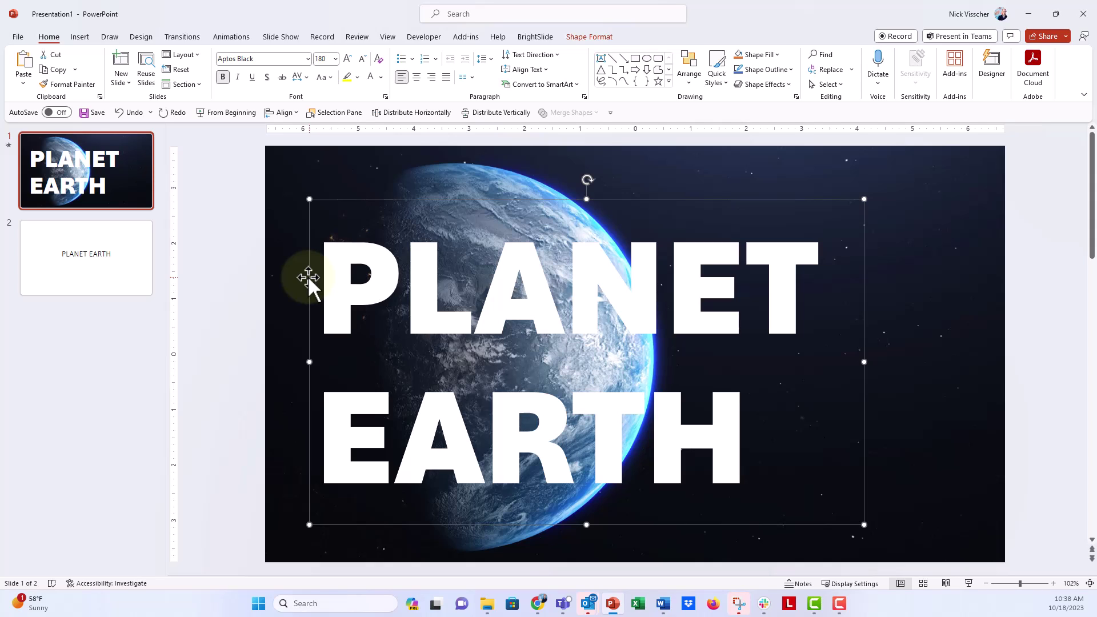
key("Delete")
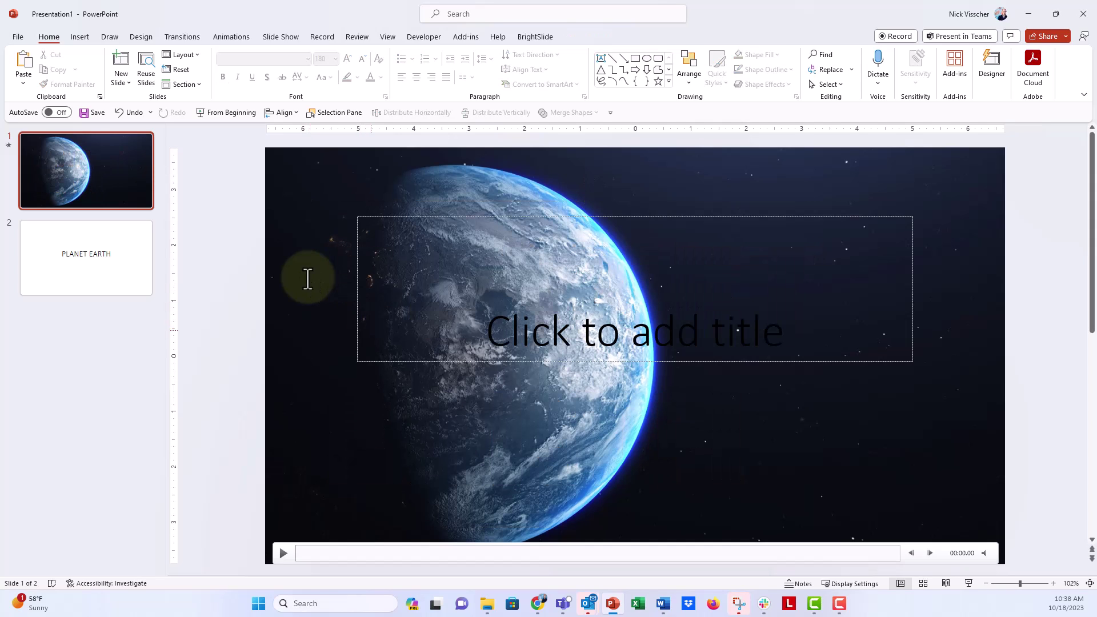
left_click(415, 359)
key("Delete")
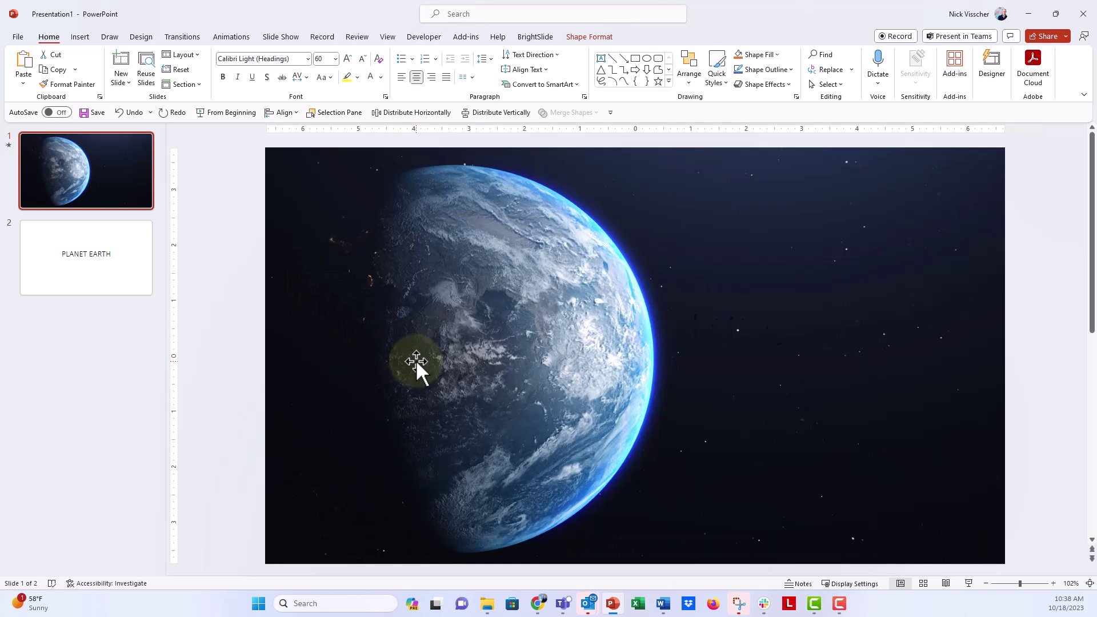
Draw a new text box on slide 1 and type PLANET EARTH.
left_click(81, 37)
left_click(554, 67)
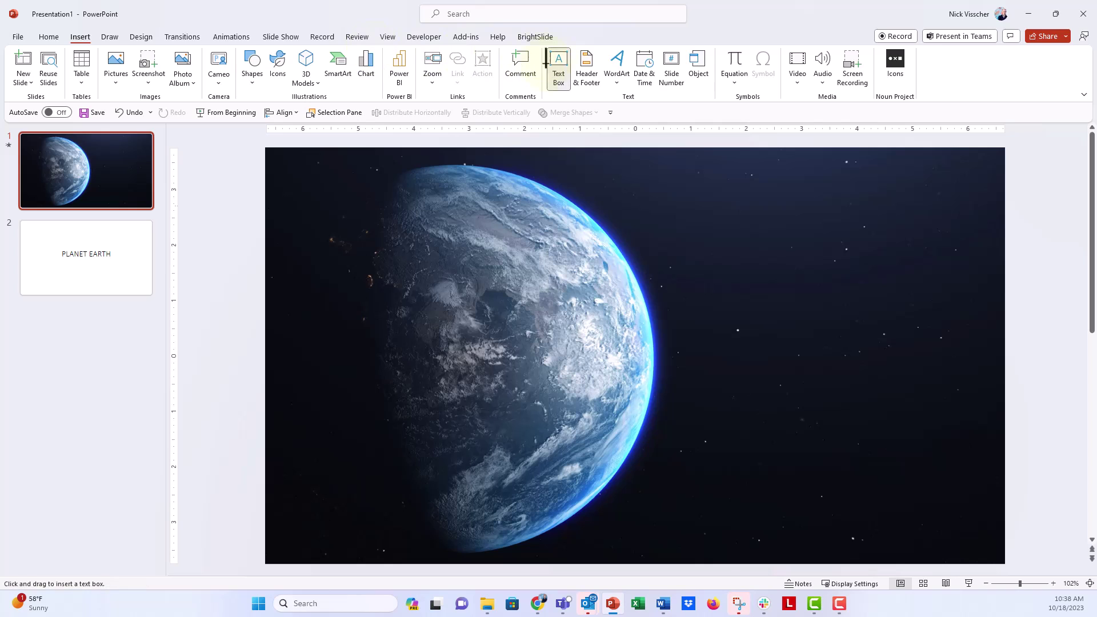
left_click_drag(338, 236, 688, 433)
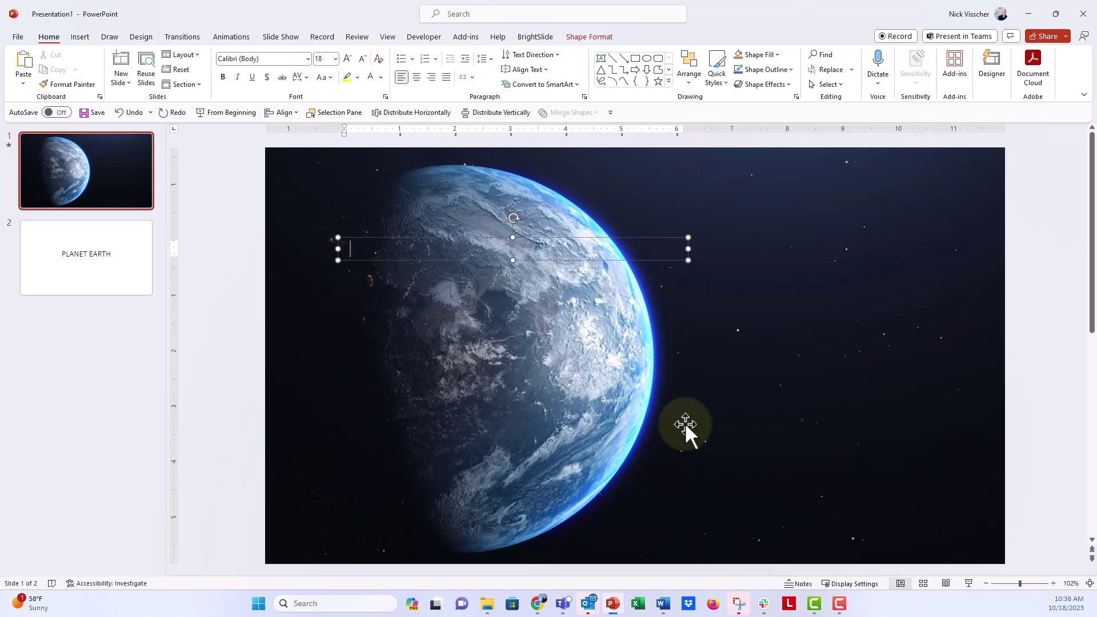
type("PLANET EARTH")
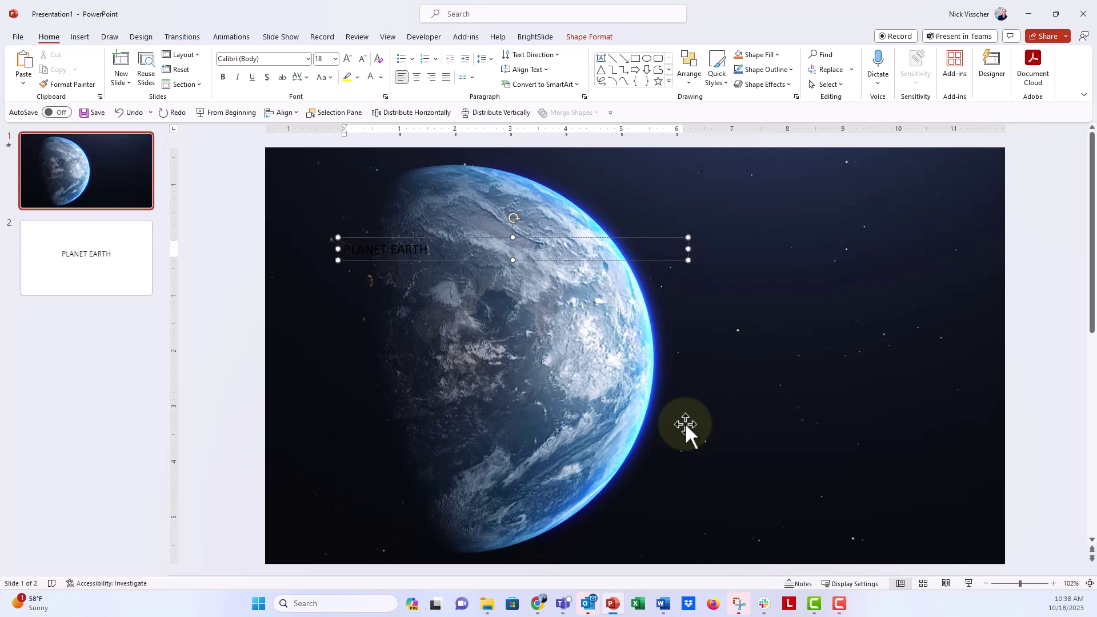
Format the PLANET EARTH text as white Aptos Black at 150 pt.
left_click(379, 260)
left_click(366, 77)
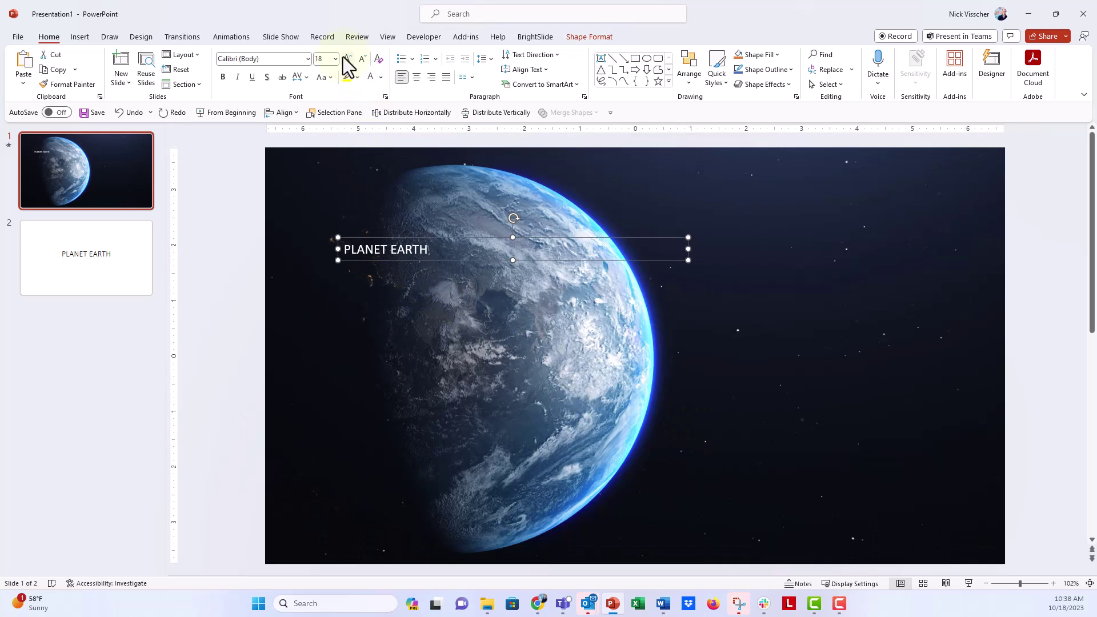
left_click(347, 59)
left_click(307, 59)
left_click(304, 139)
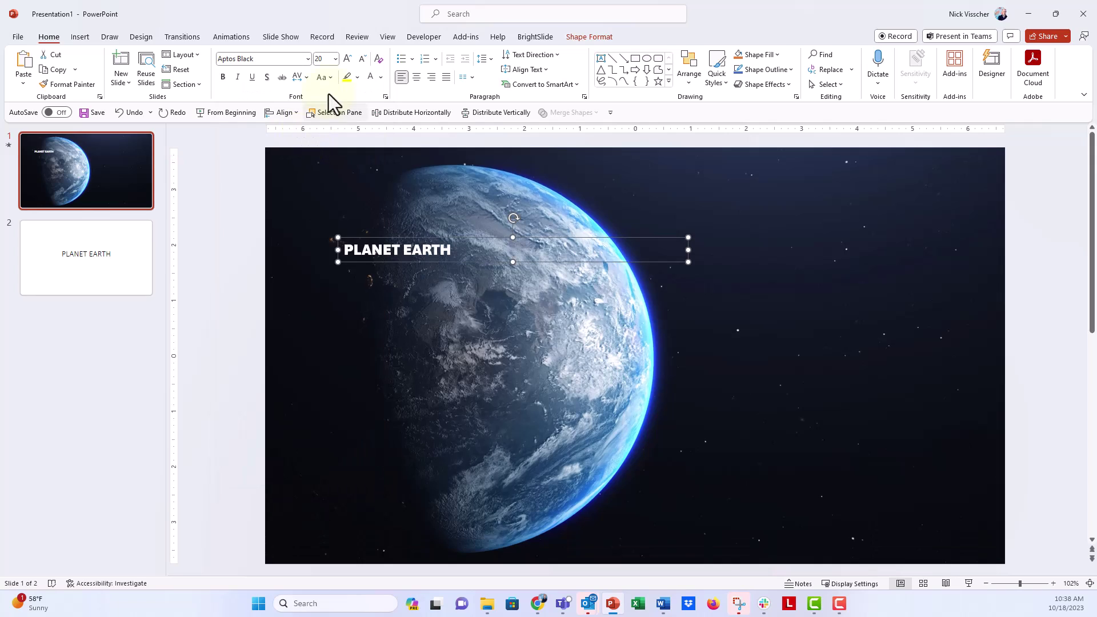
left_click(345, 64)
left_click(345, 64)
left_click(346, 64)
left_click(345, 64)
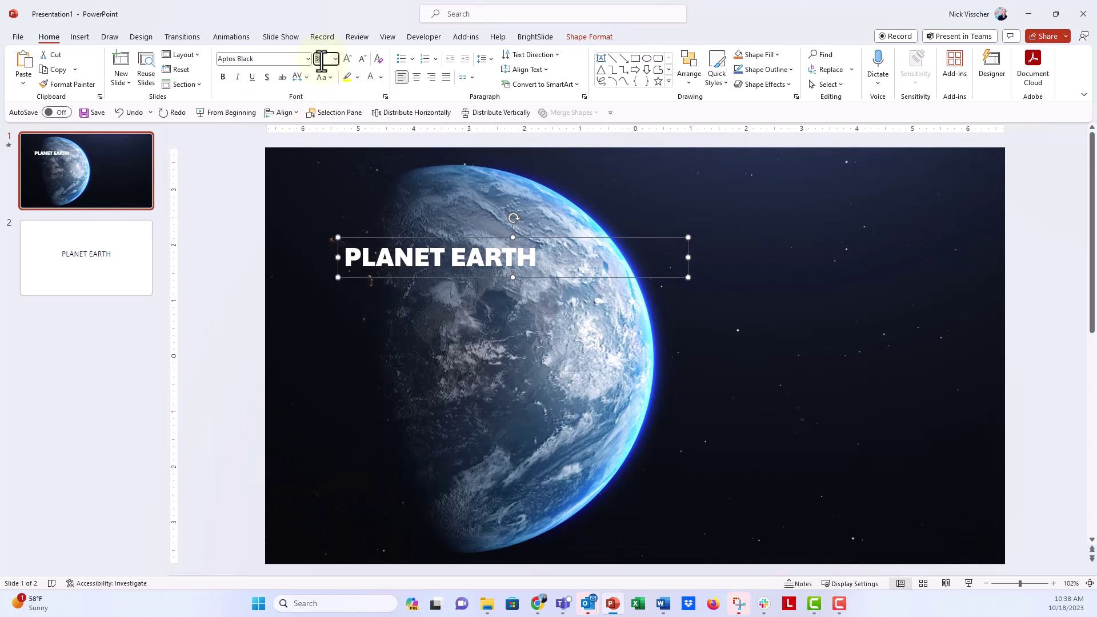
left_click(322, 59)
type("150")
key("Return")
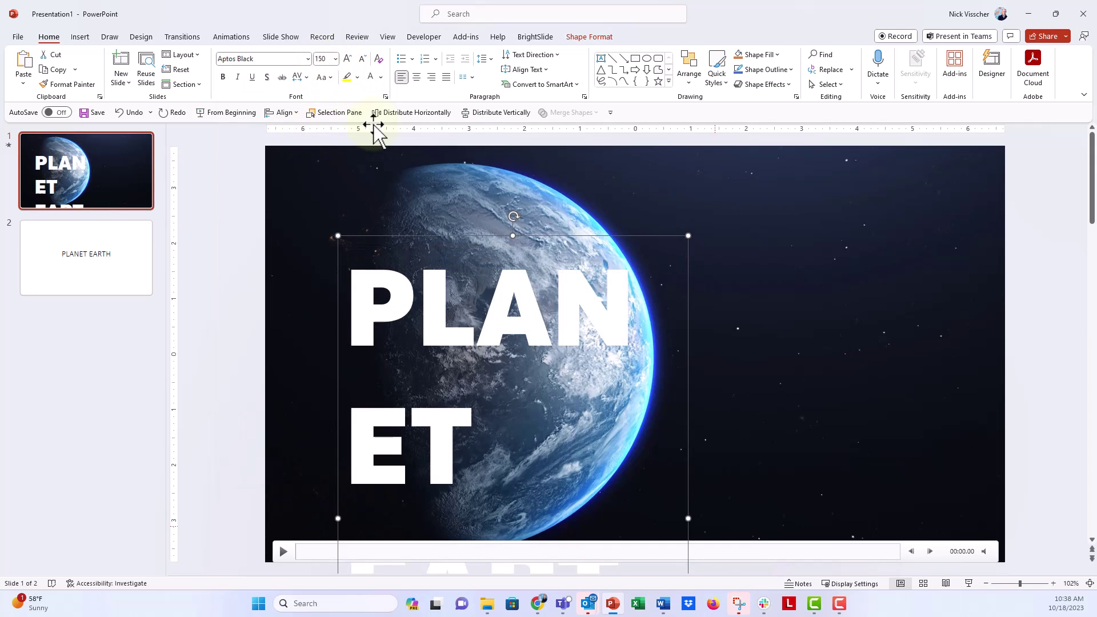
Widen the text box so PLANET fits one line and move it over the Earth.
left_click_drag(674, 507, 899, 498)
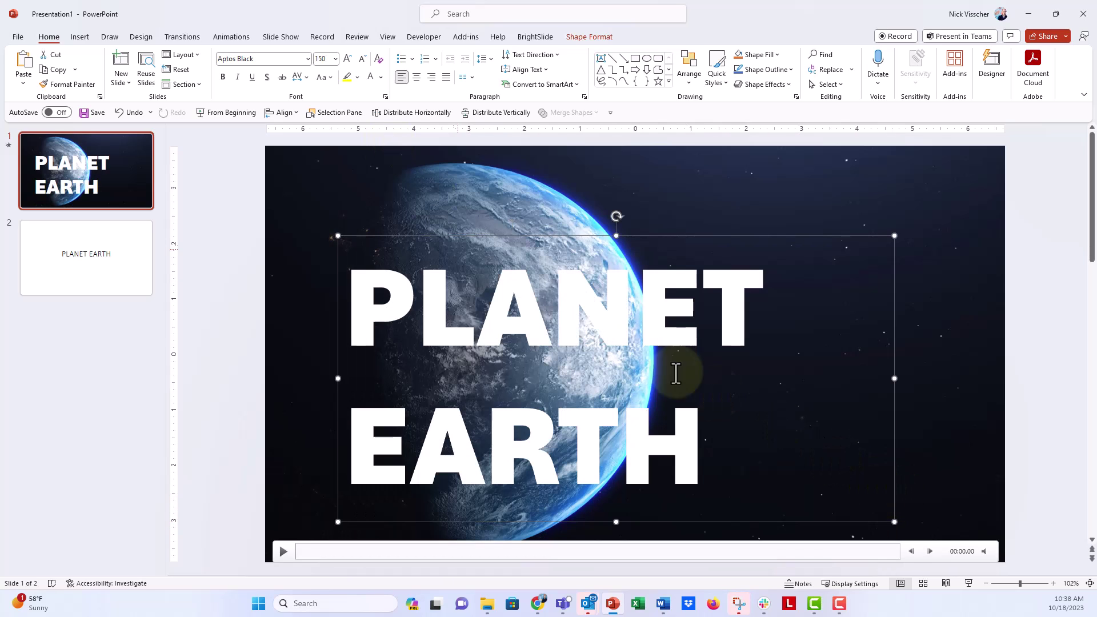
left_click_drag(431, 242, 401, 221)
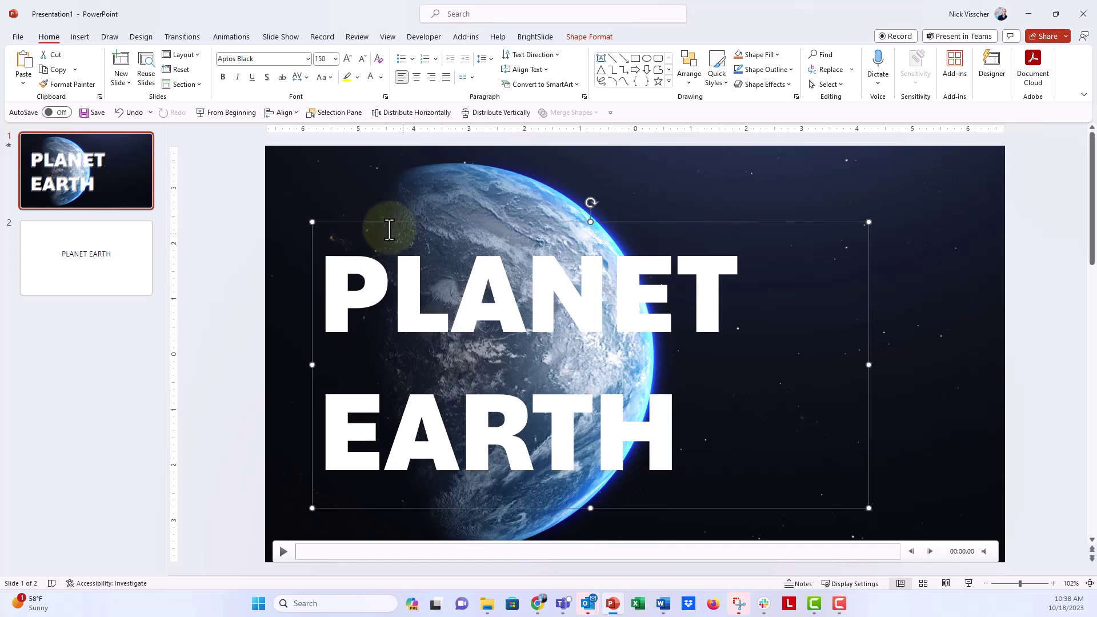
left_click(224, 313)
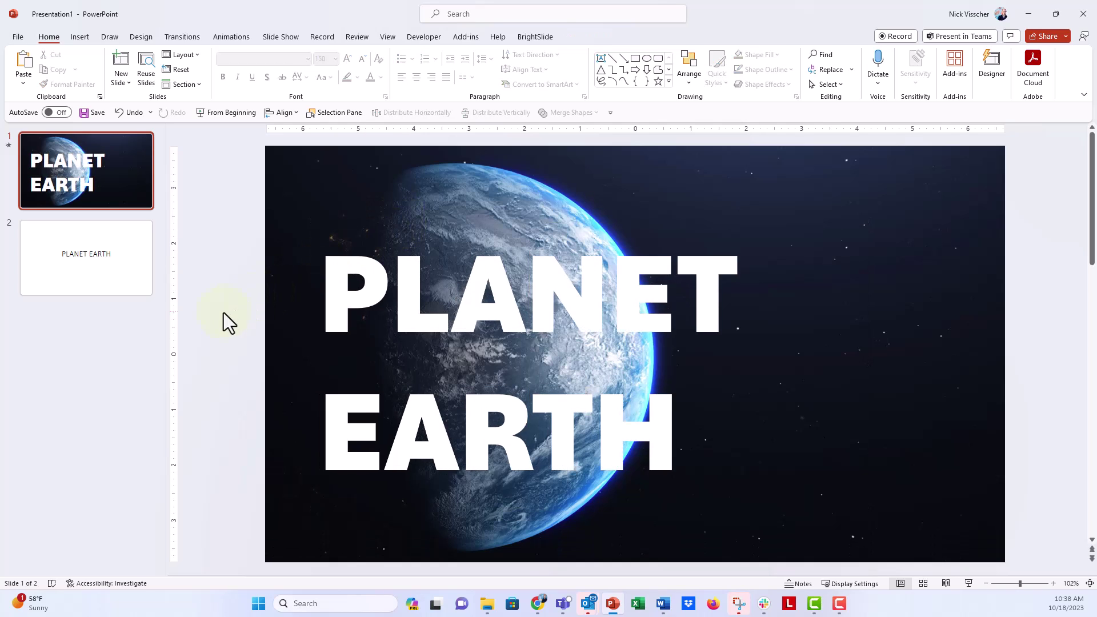
Intersect the Earth video with the PLANET EARTH text box and play the video inside the letters.
left_click(266, 167)
left_click(333, 287)
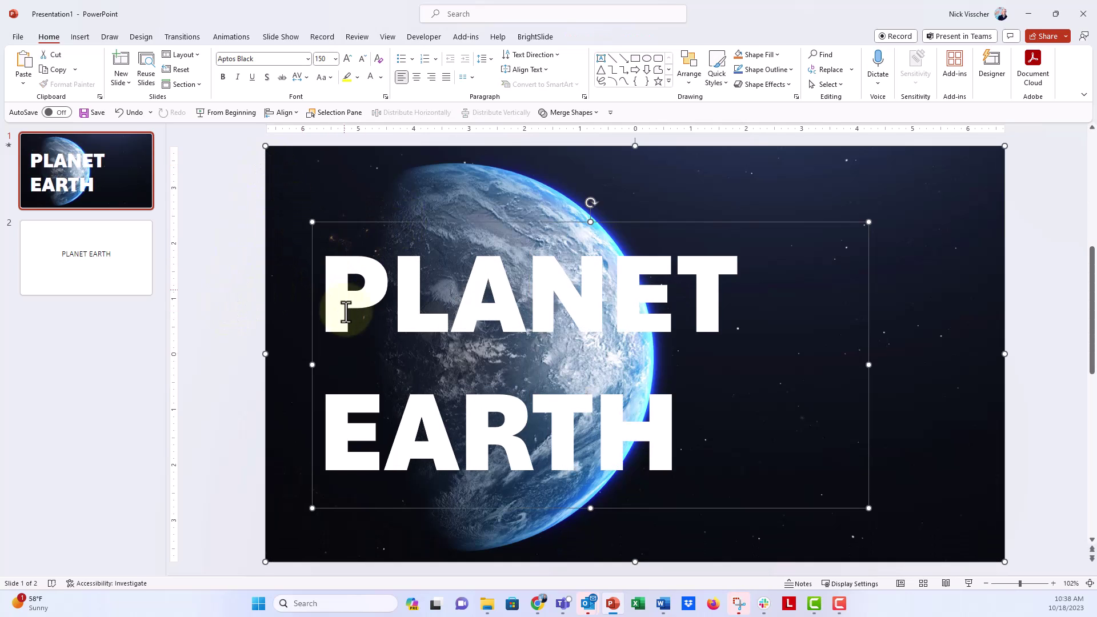
left_click(592, 118)
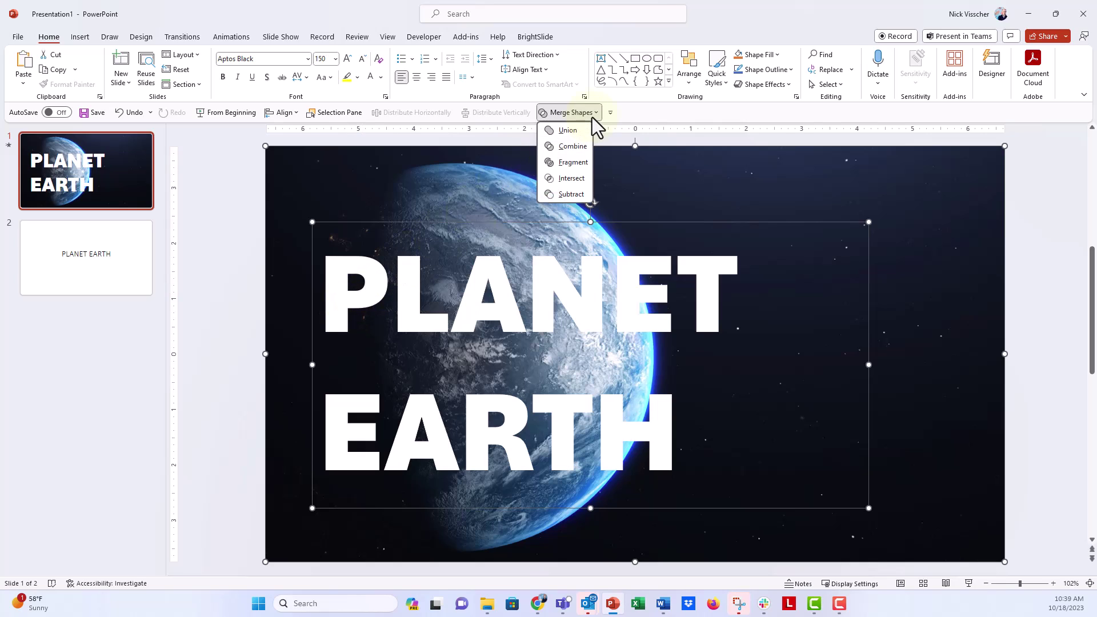
left_click(574, 178)
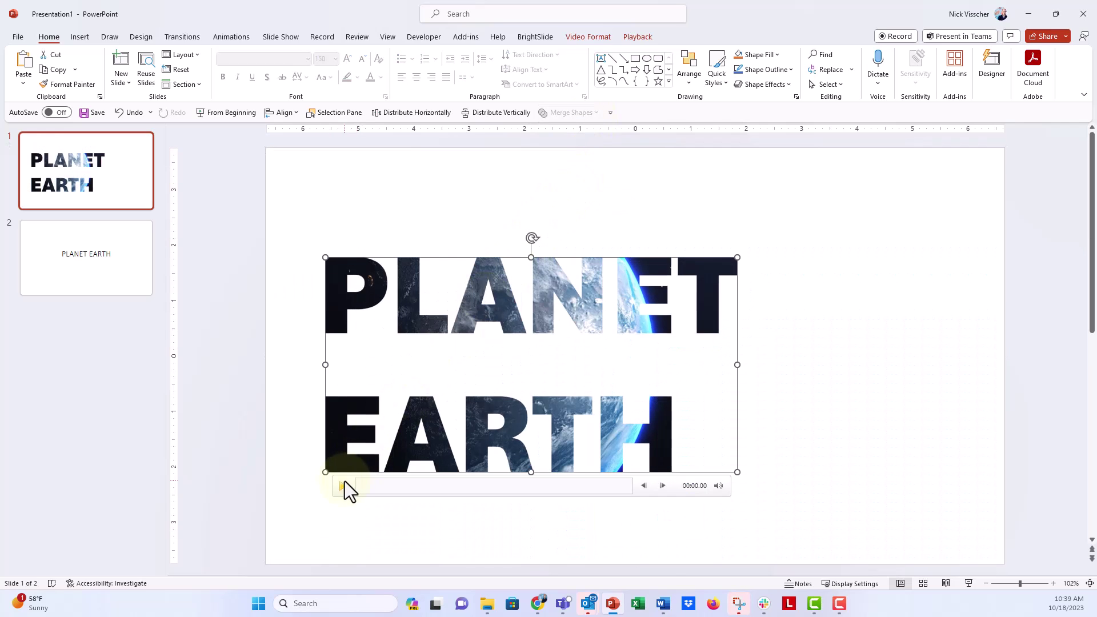
left_click(343, 485)
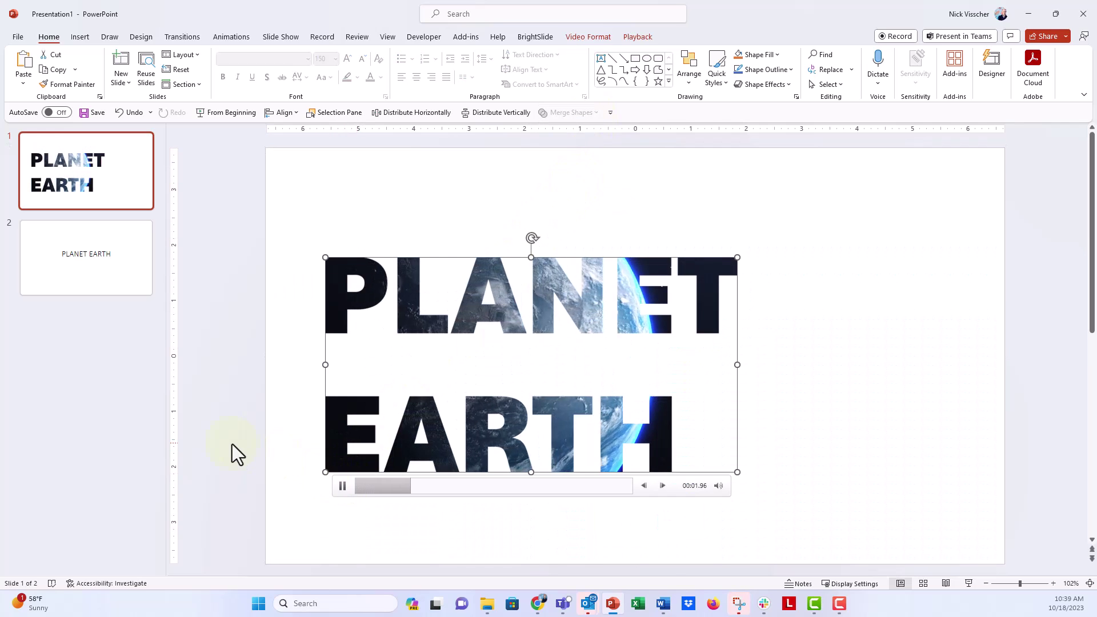